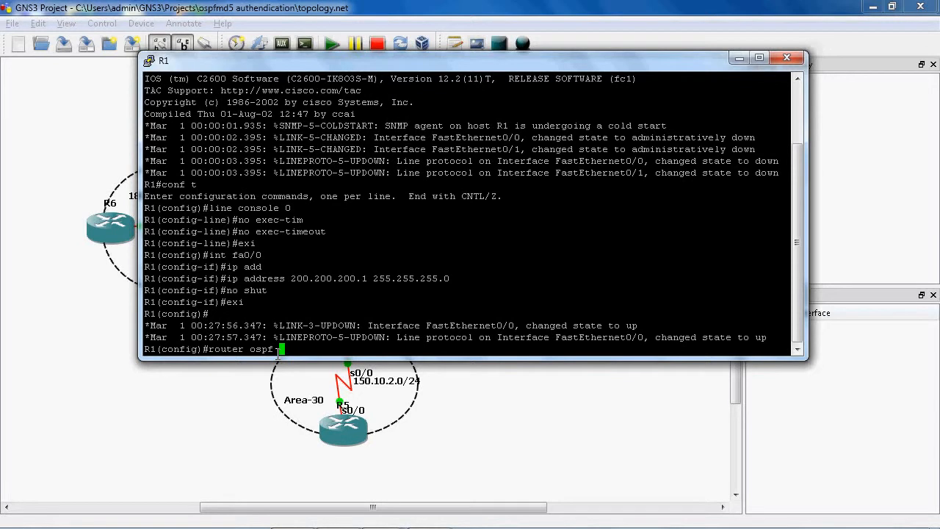
Start OSPF process 1 on R1 and advertise network 200.200.200.0 with wildcard 0.0.0.255 in area 0.
type("1")
key("Return")
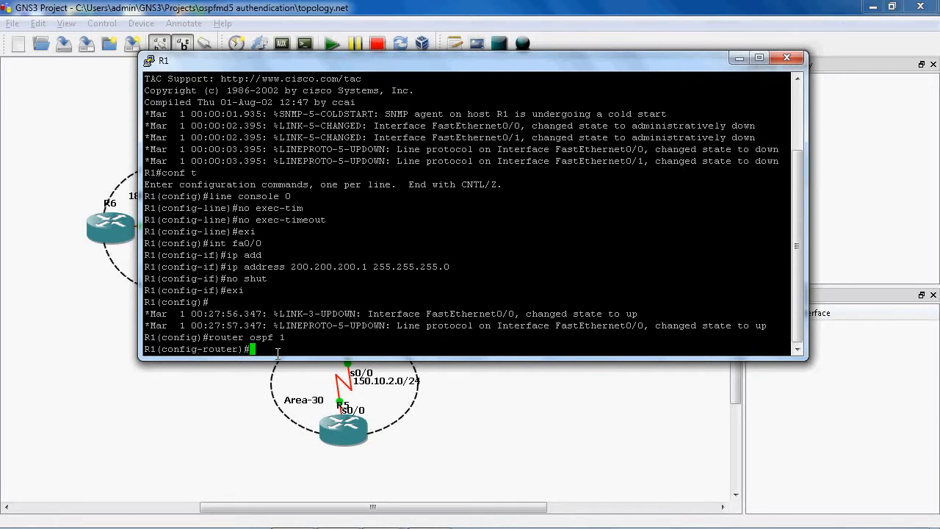
left_click_drag(483, 65, 462, 323)
left_click_drag(497, 232, 496, 96)
left_click_drag(639, 103, 641, 54)
type("net")
key("Tab")
type("2002")
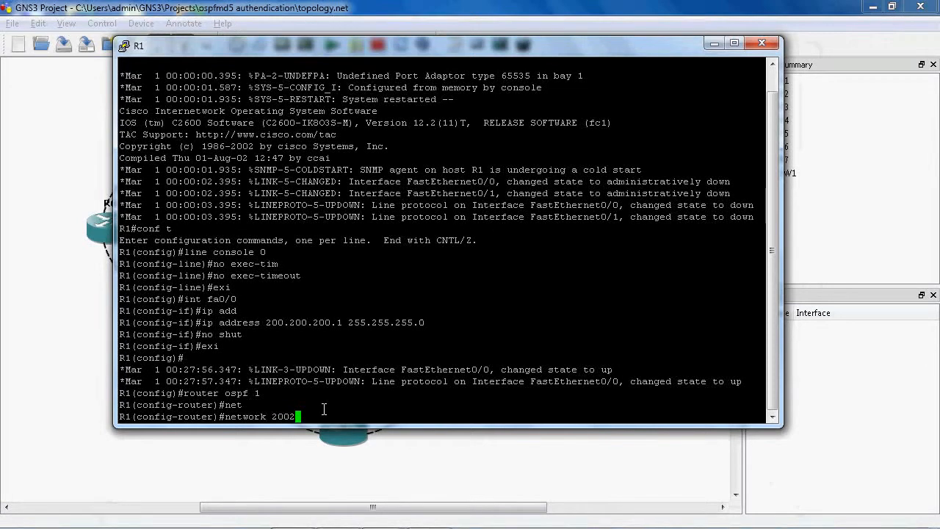
key("BackSpace")
type(".200.200.0")
type("0.0.0.255 area 0")
key("Return")
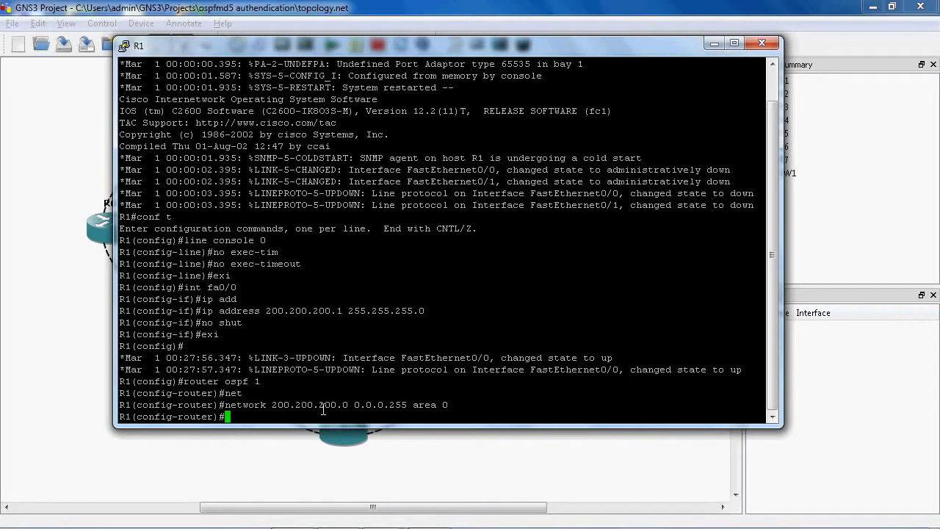
Set R1's OSPF router ID to 1.1.1.1 and save the configuration, overwriting the previous NVRAM configuration.
type("rou")
key("Tab")
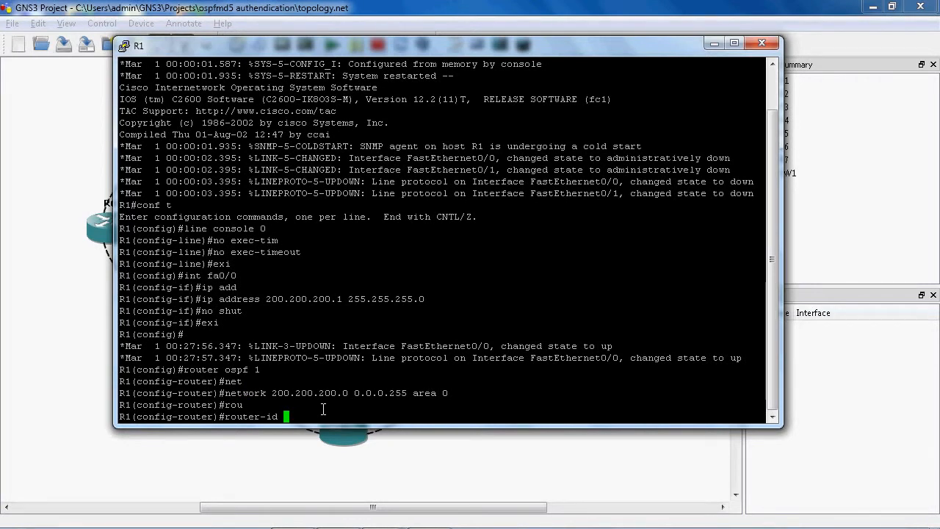
type("1.1.1.1")
key("Return")
type("do wr")
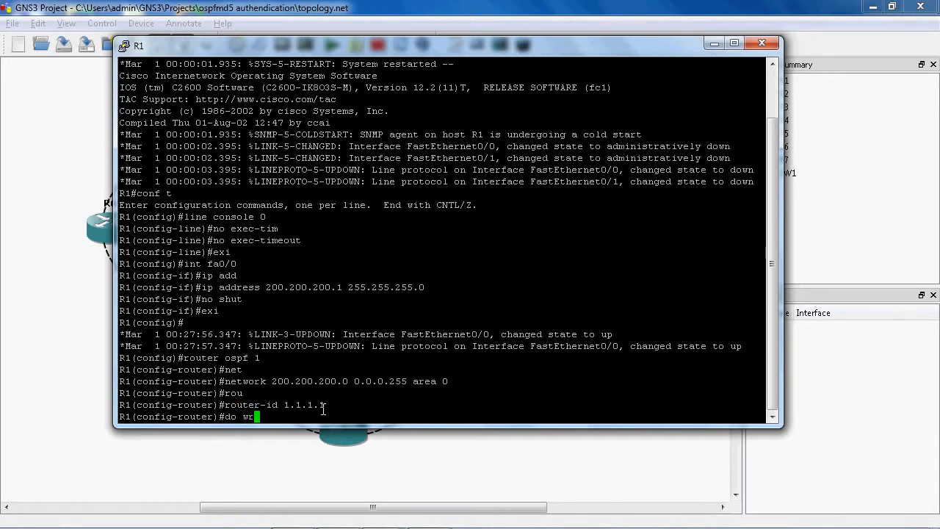
key("Return")
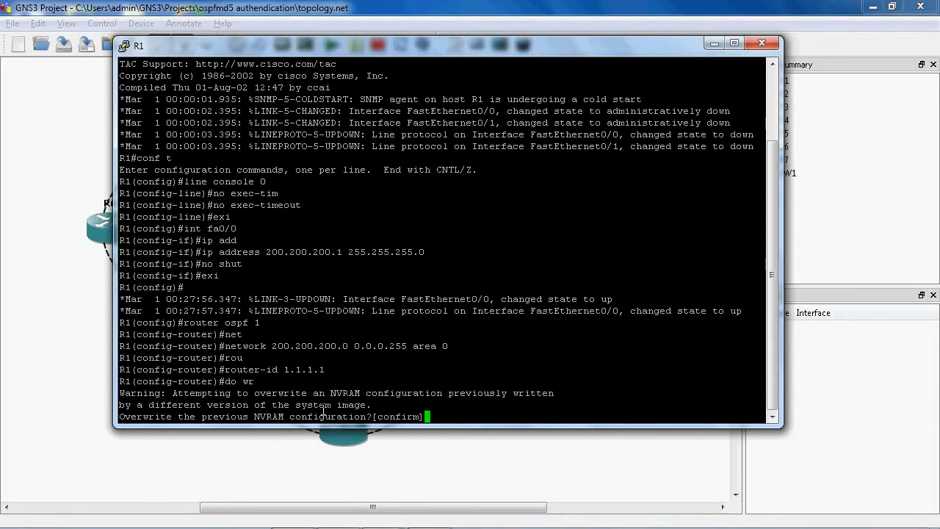
type("y")
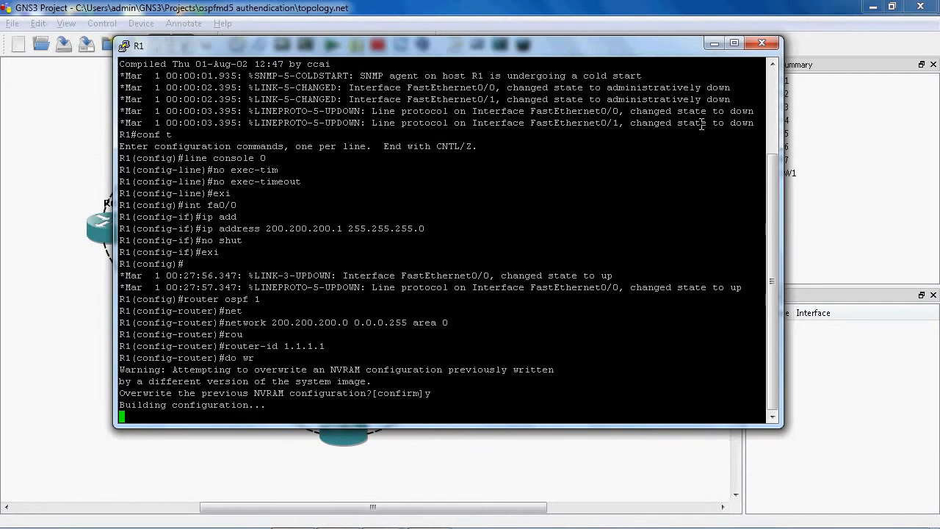
left_click(713, 44)
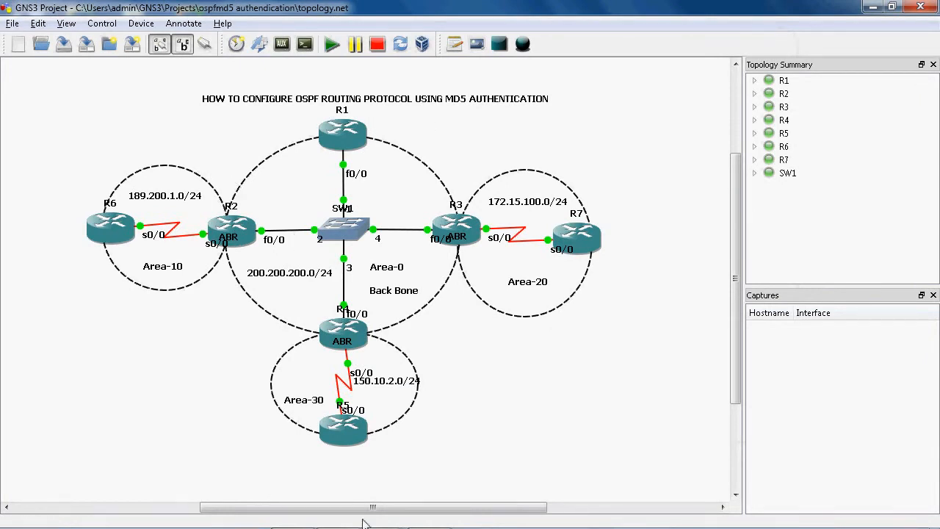
On R2, start OSPF process 2 and advertise network 200.200.200.0 with wildcard 0.0.0.255 in area 0.
mouse_move(366, 523)
mouse_move(396, 517)
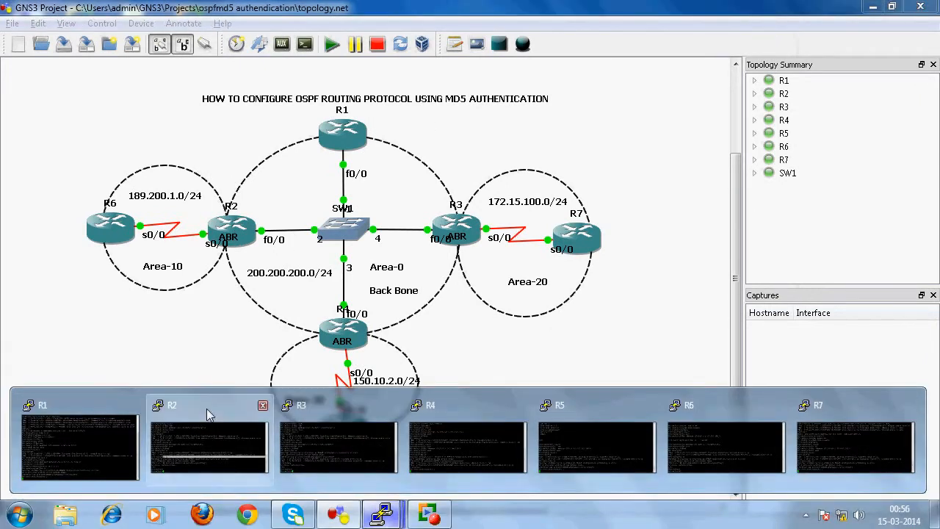
left_click(206, 411)
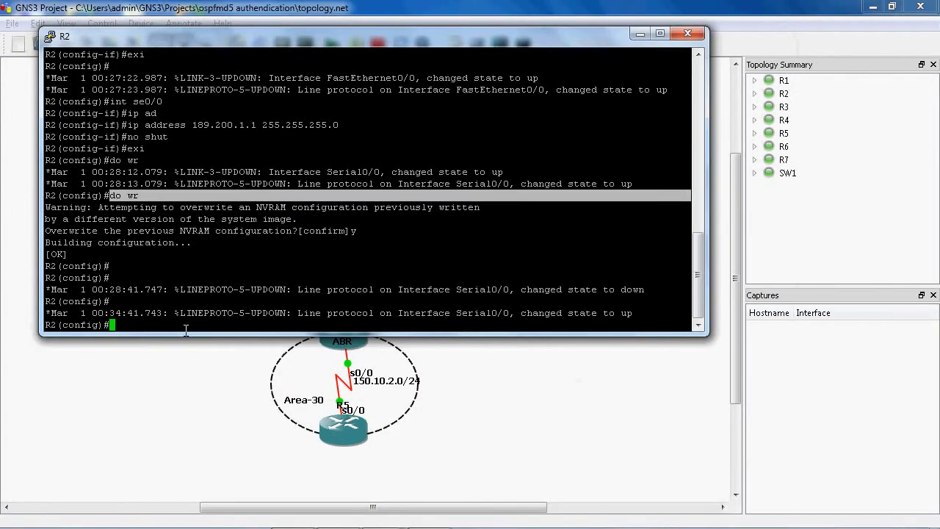
type("router ospf 2")
key("Return")
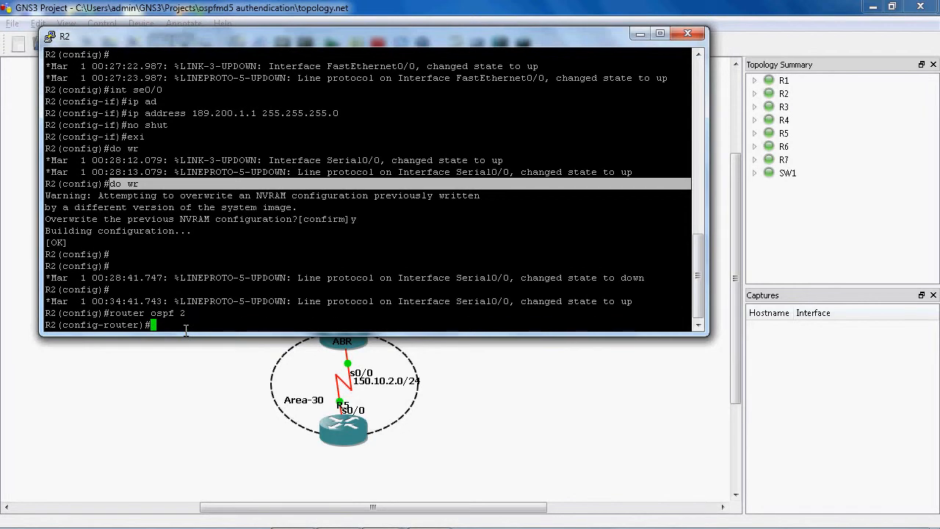
type("net")
key("Tab")
type("200.200.200.0 0.0")
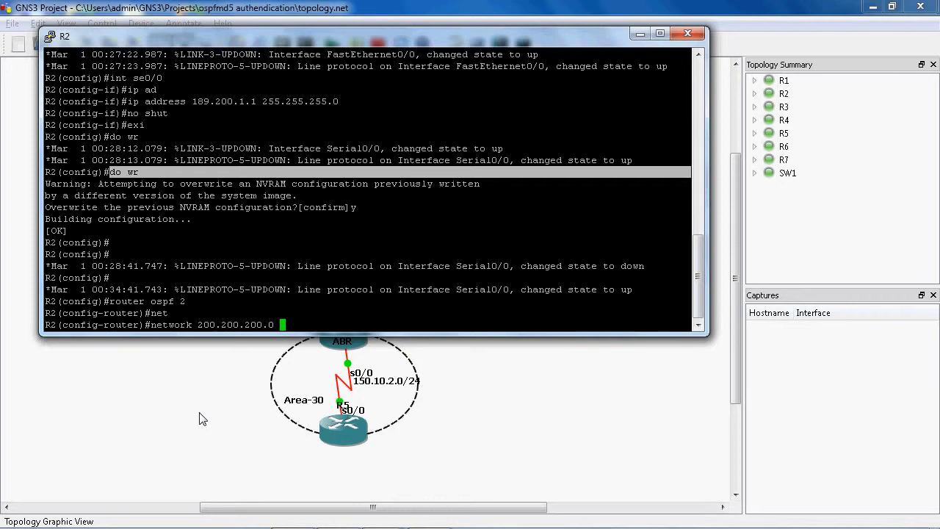
type(".0.255")
type(" area ")
type("0")
key("Return")
Advertise R2's network 189.200.1.0 with wildcard 0.0.0.255 in OSPF area 10.
type("net")
key("Tab")
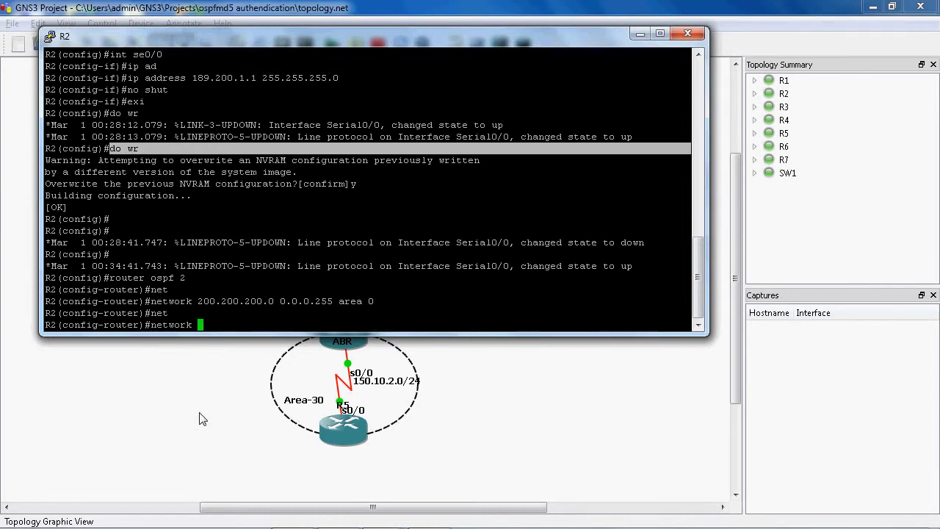
left_click(152, 418)
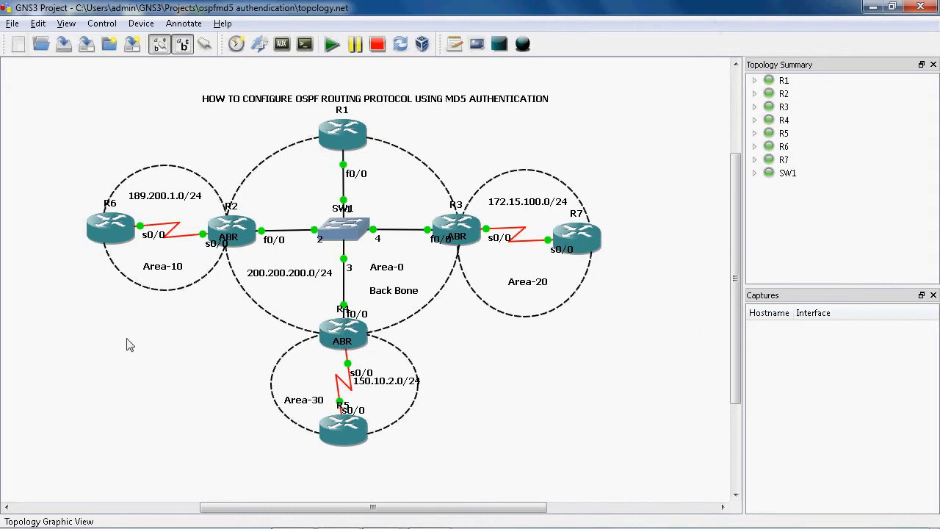
mouse_move(292, 527)
mouse_move(384, 512)
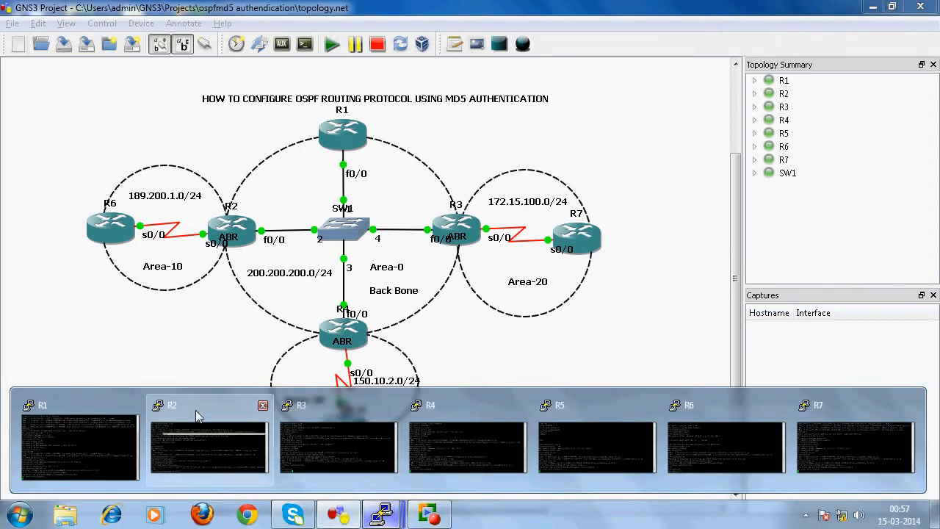
left_click(205, 415)
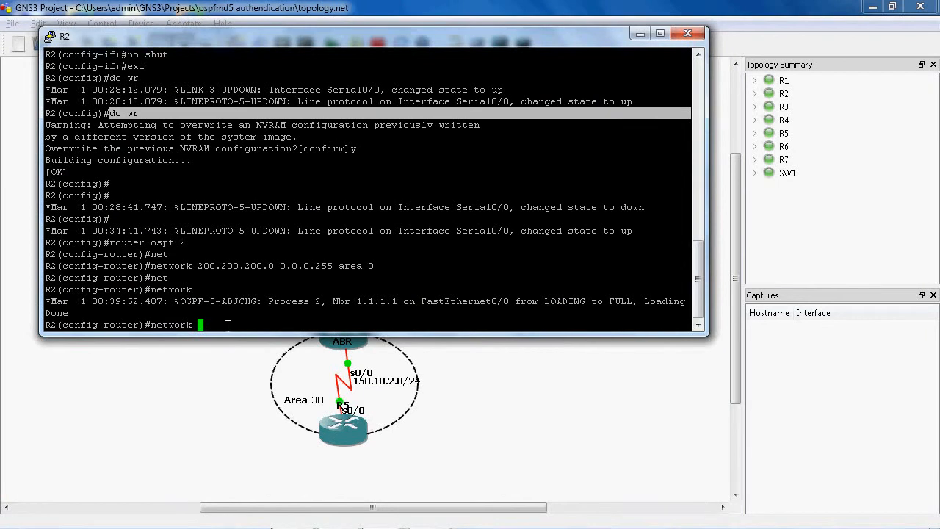
type("189.200.1.0")
left_click_drag(320, 38, 317, 236)
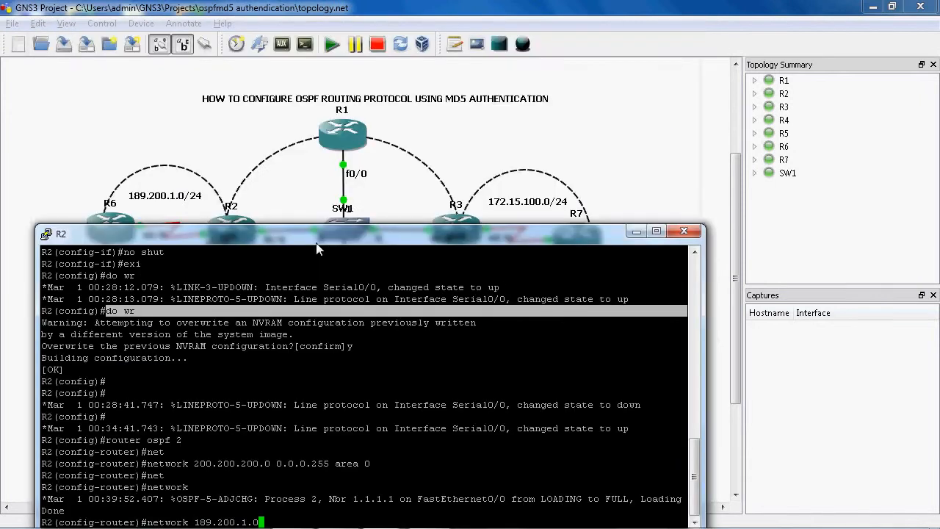
left_click_drag(320, 88, 321, 73)
type("0")
type(".0.0")
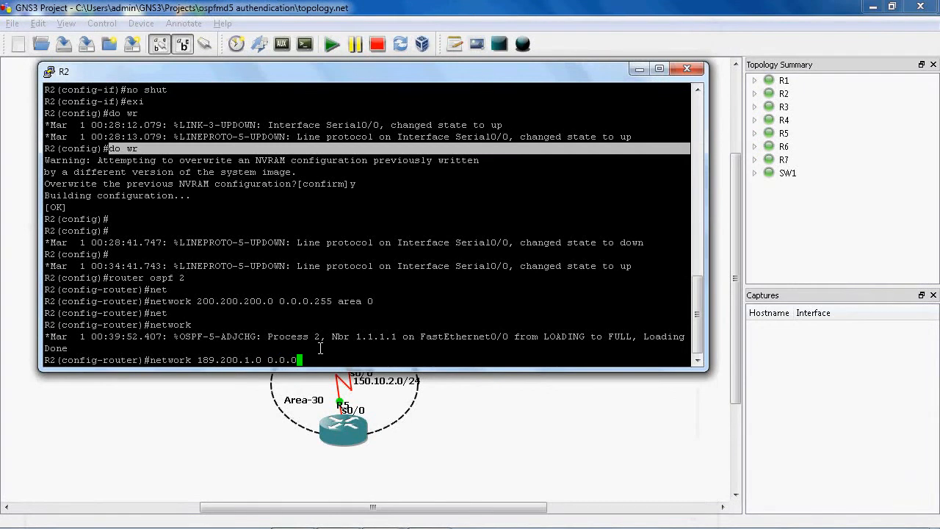
type(".255 area 10")
key("Return")
Save R2's running configuration with do wr and put its console away.
type("do wr")
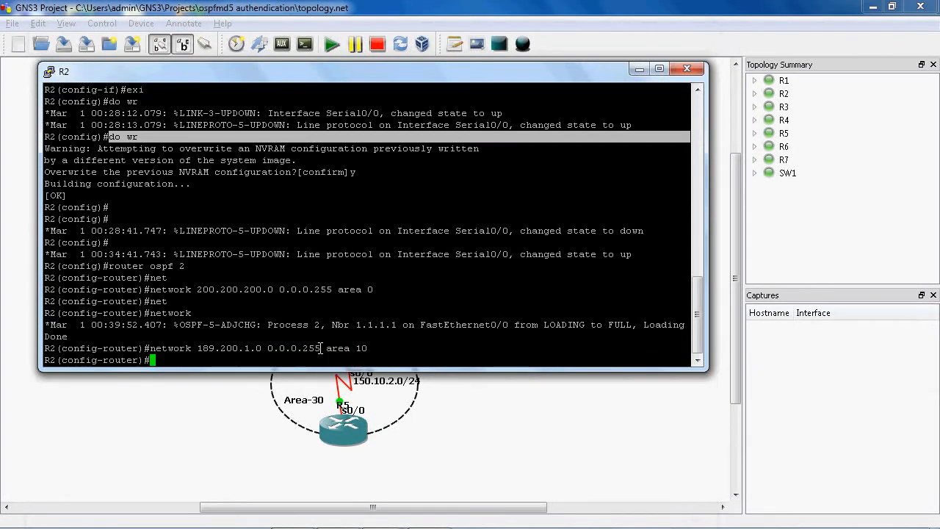
key("Return")
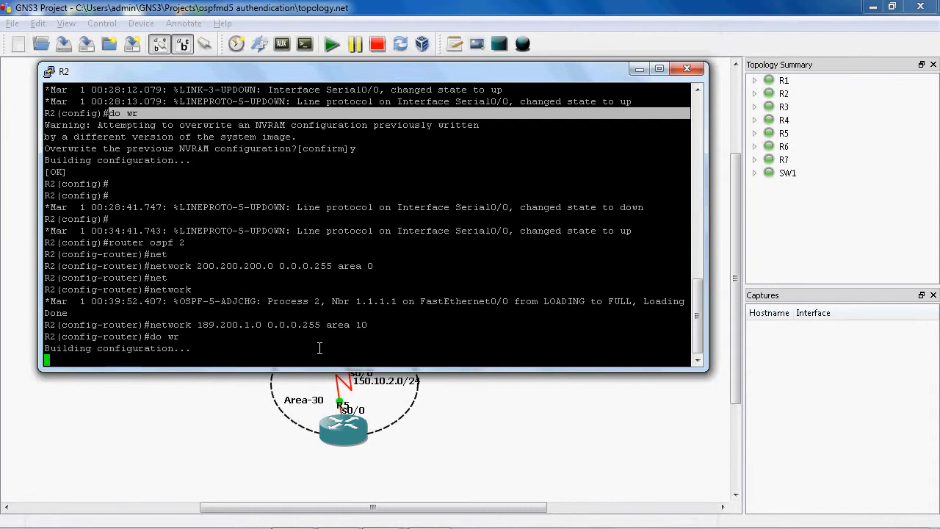
left_click(640, 70)
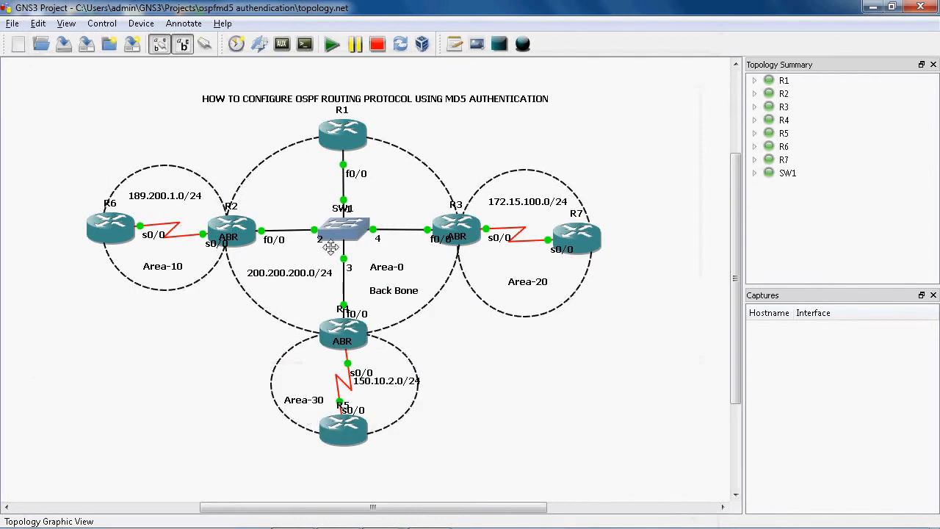
mouse_move(368, 524)
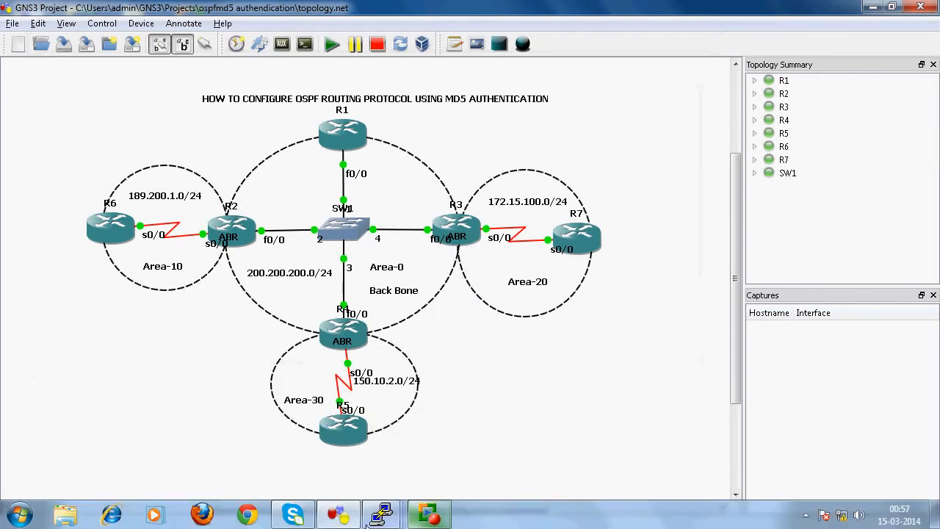
left_click(365, 415)
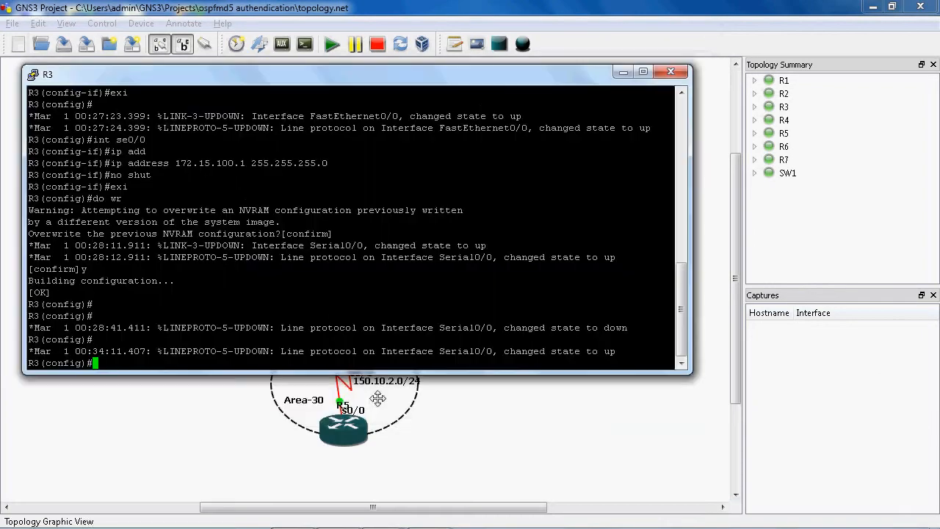
left_click(625, 73)
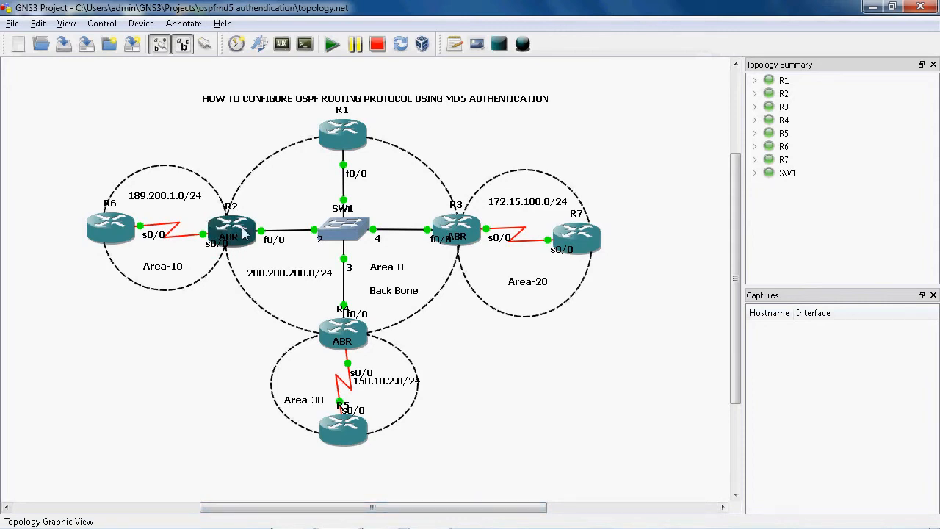
mouse_move(244, 233)
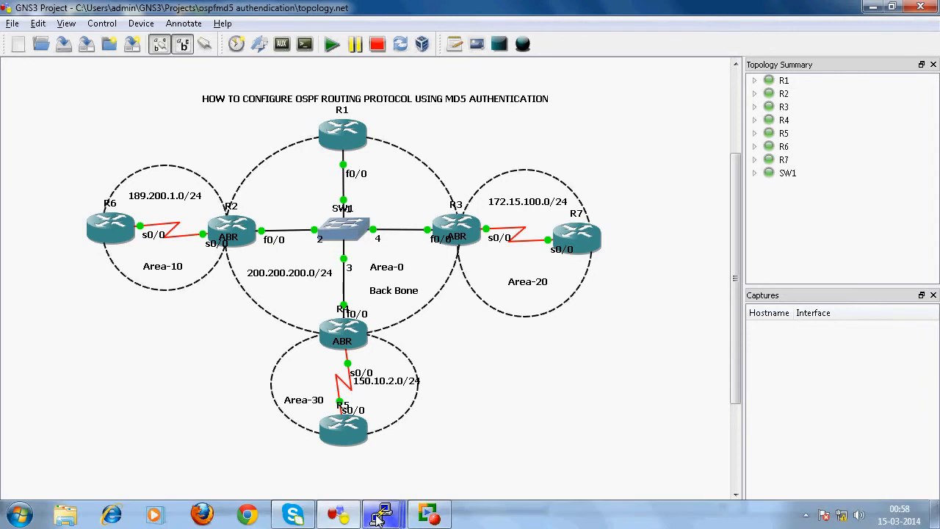
Return to R2's console and run do show ip prot to examine its OSPF router ID.
left_click(382, 512)
left_click(210, 446)
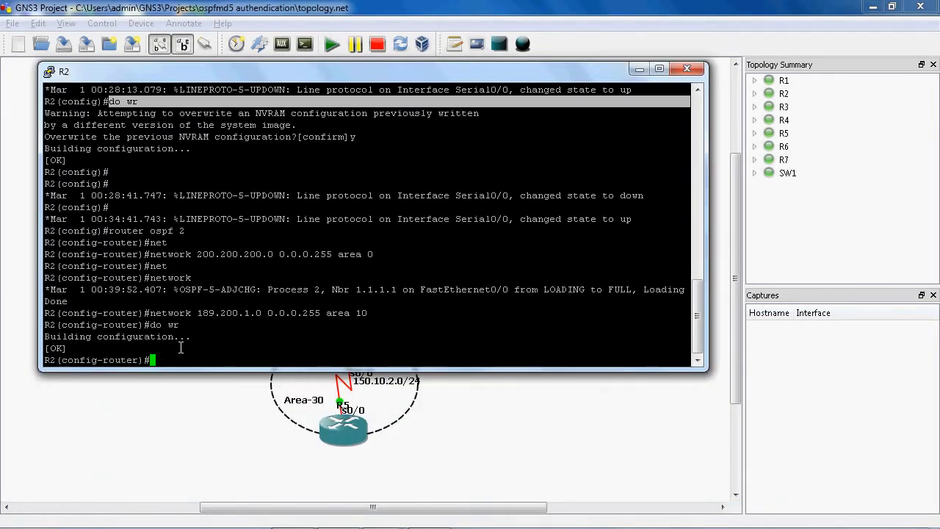
type("do show iprot")
key("Tab")
key("Return")
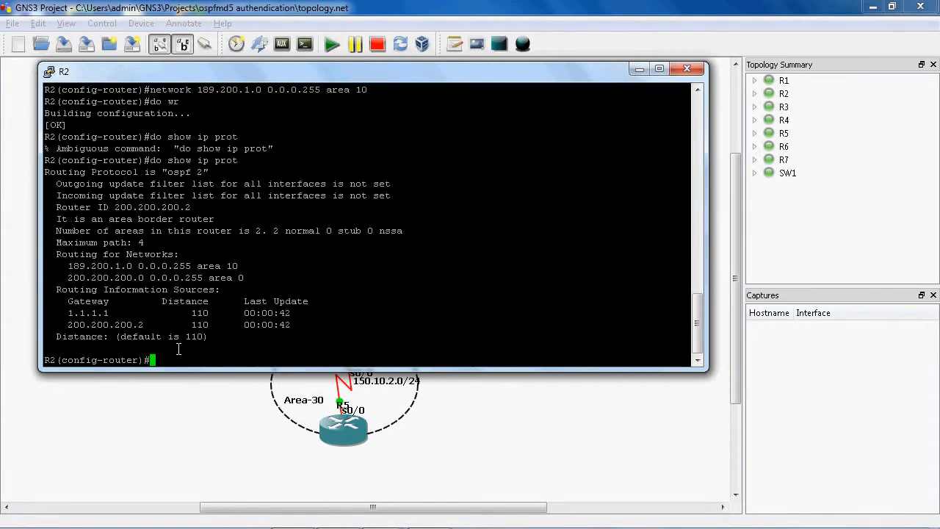
left_click_drag(115, 208, 189, 208)
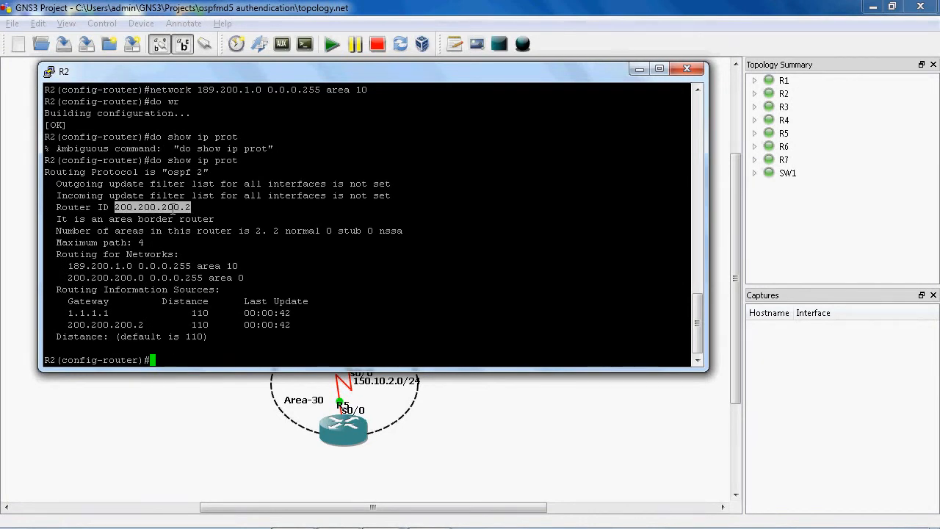
left_click(481, 325)
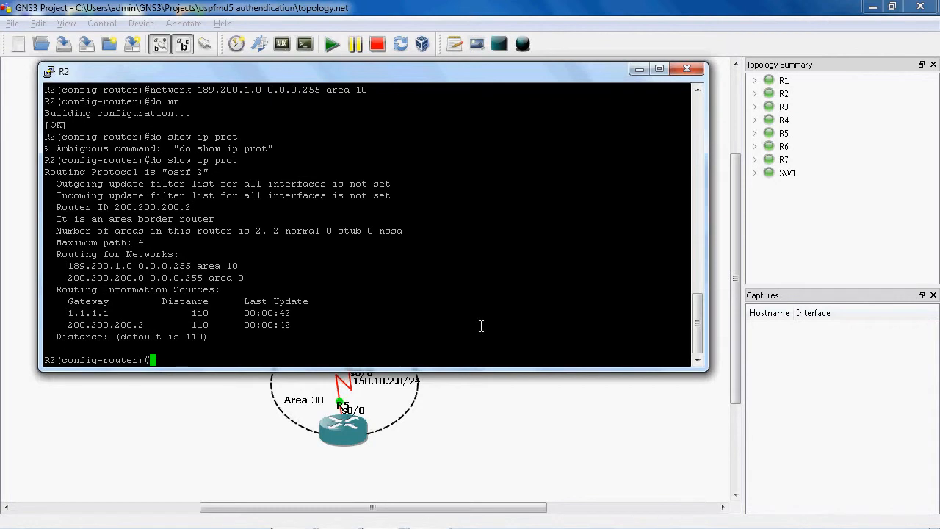
Run do show ip int bri on R2 and compare its interface IP addresses with the OSPF router ID.
type("do show ip intb")
key("BackSpace")
type("bri")
key("Return")
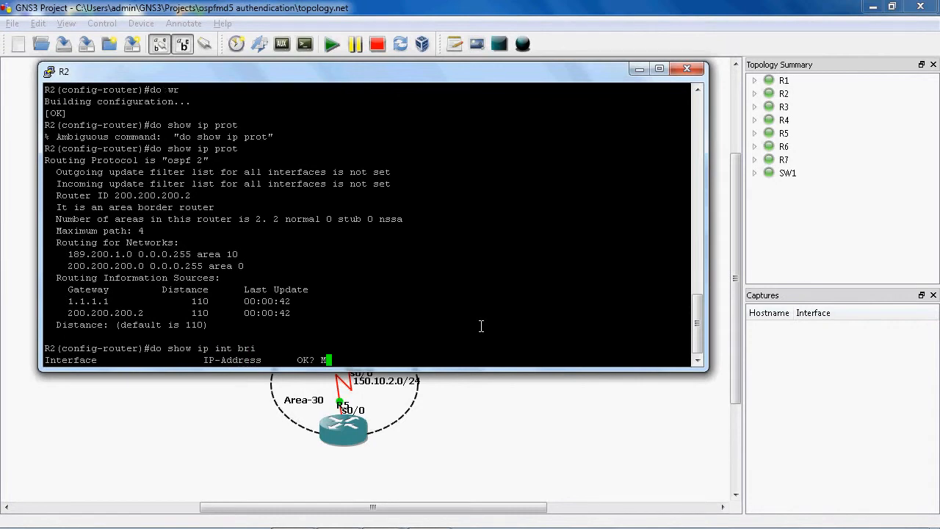
left_click_drag(202, 313, 275, 331)
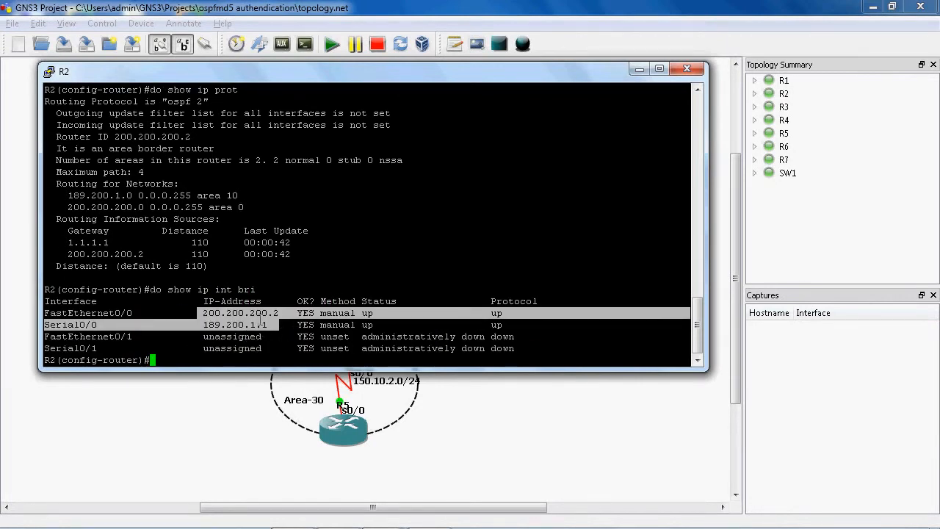
left_click(286, 287)
left_click_drag(198, 312, 281, 314)
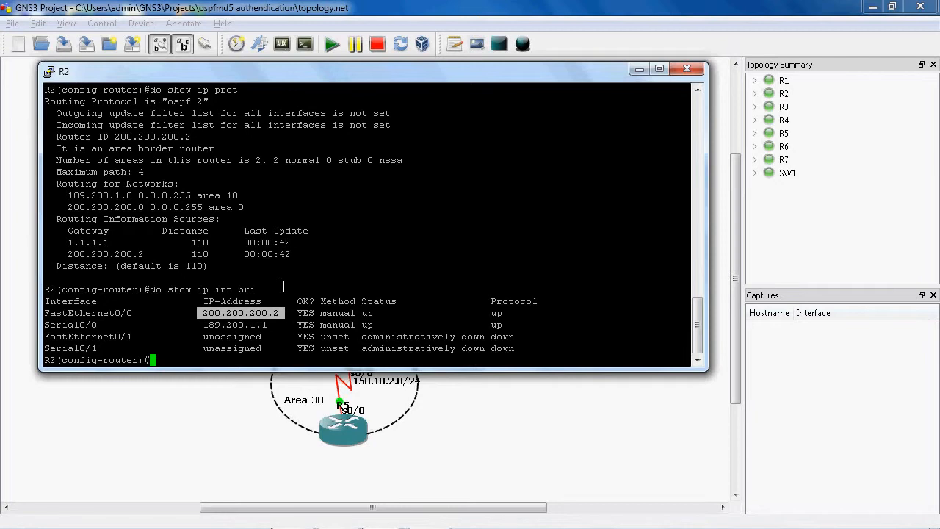
left_click(283, 286)
scroll(266, 317, "up", 4)
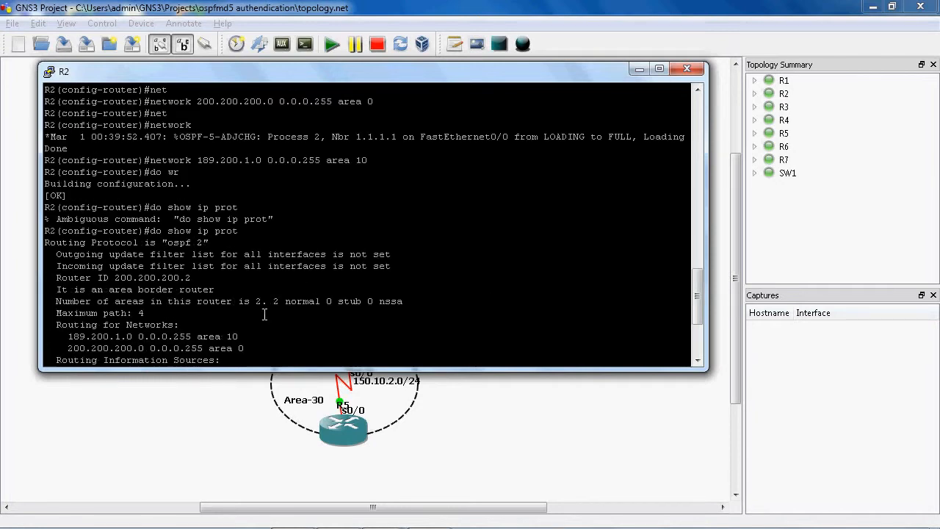
left_click_drag(116, 278, 224, 279)
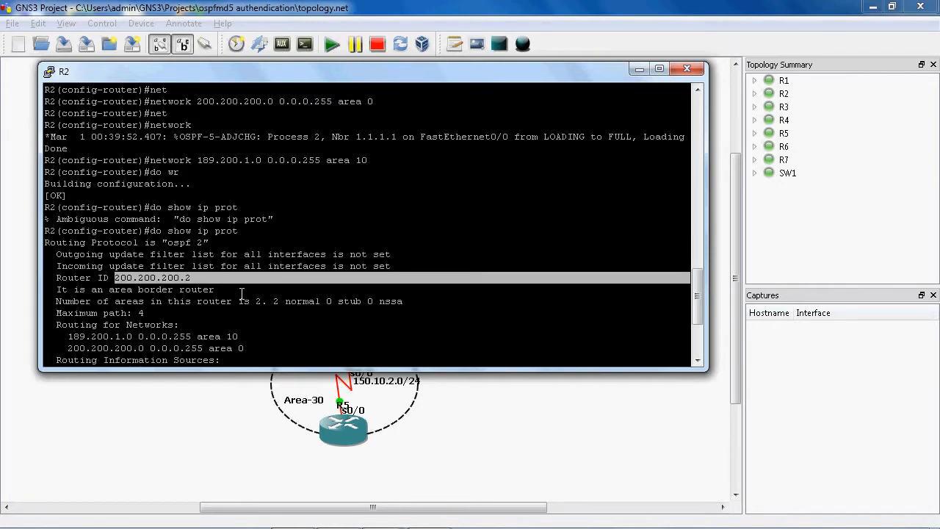
scroll(225, 281, "down", 4)
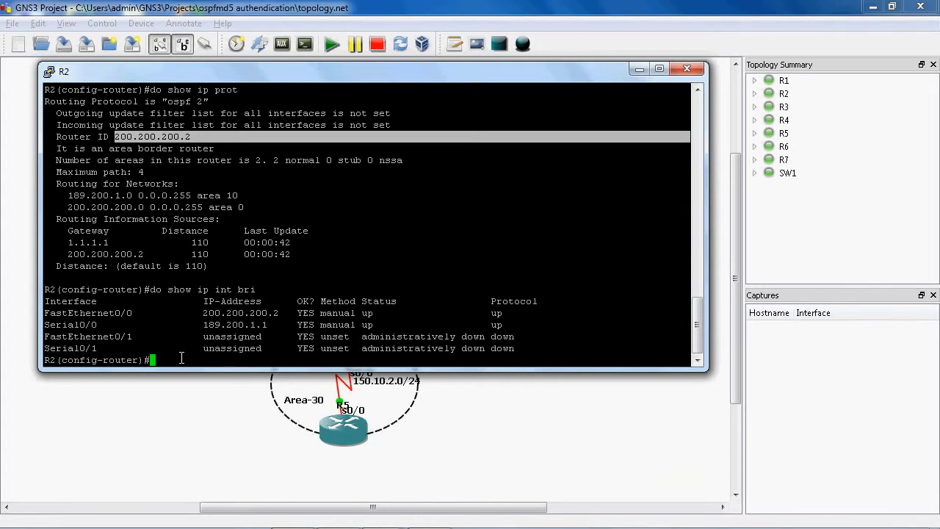
Set R2's OSPF router ID to 2.2.2.2.
type("rout")
key("Tab")
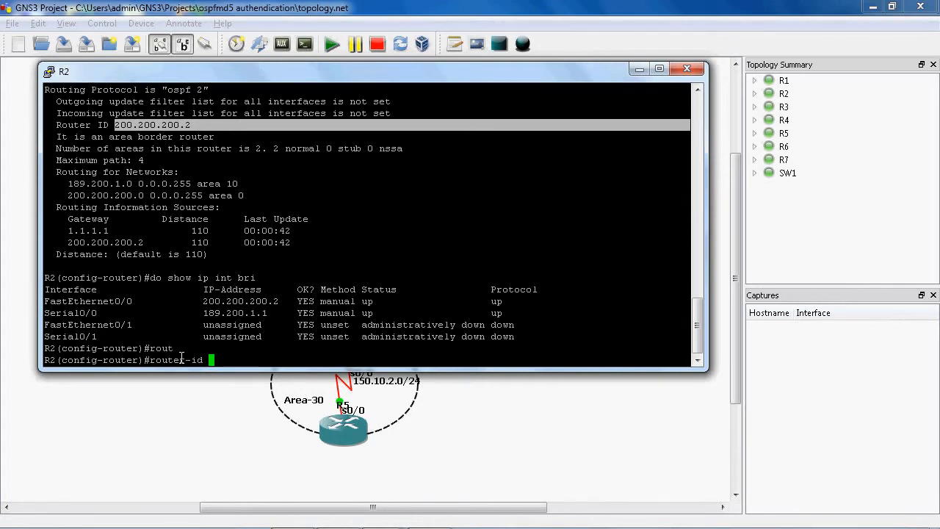
type("2.2.2.2")
key("Return")
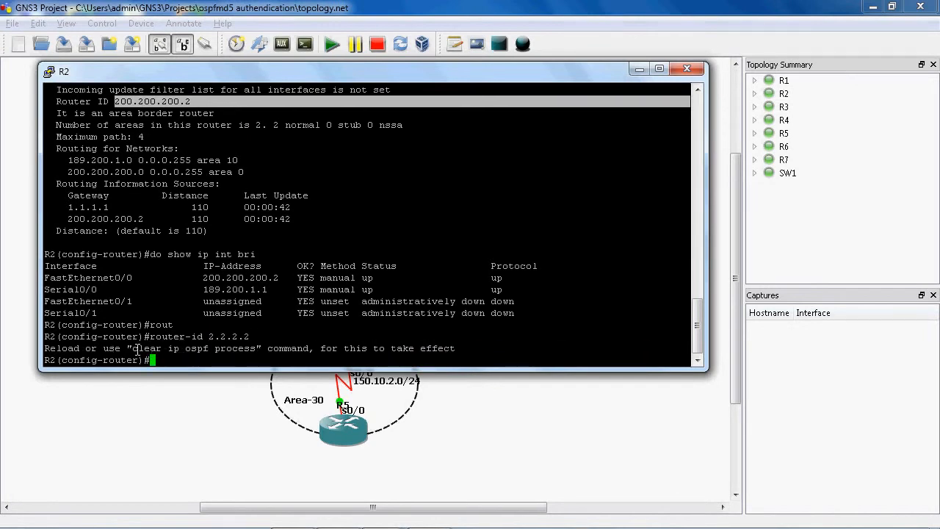
Reset all OSPF processes on R2 with do clear ip ospf pro, answering y to the confirmation.
left_click_drag(133, 349, 257, 351)
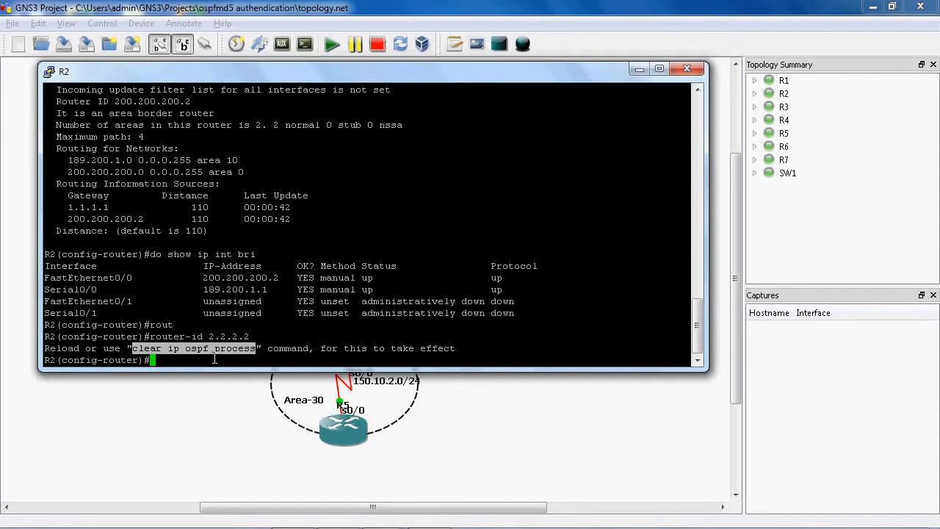
type("do cl")
type("ear ip ")
type("ospf pr")
type("o")
key("Tab")
key("Return")
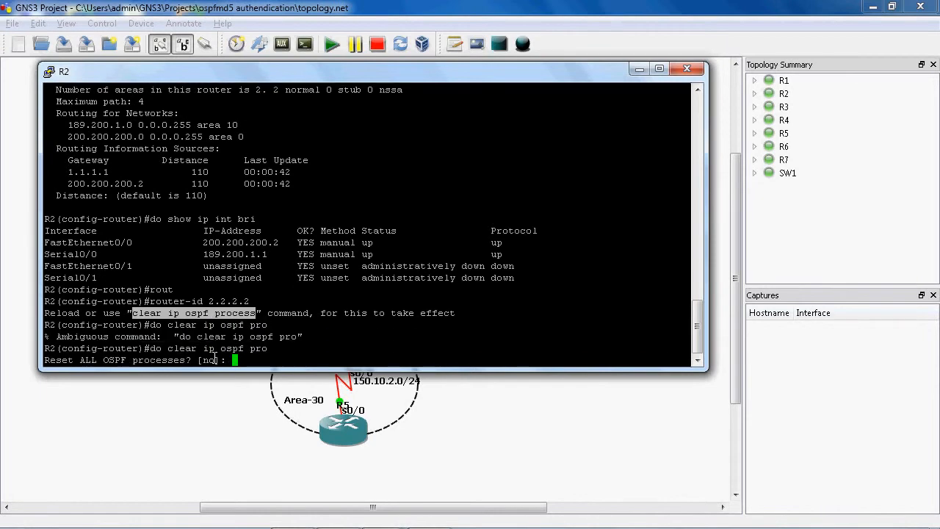
type("y")
key("Return")
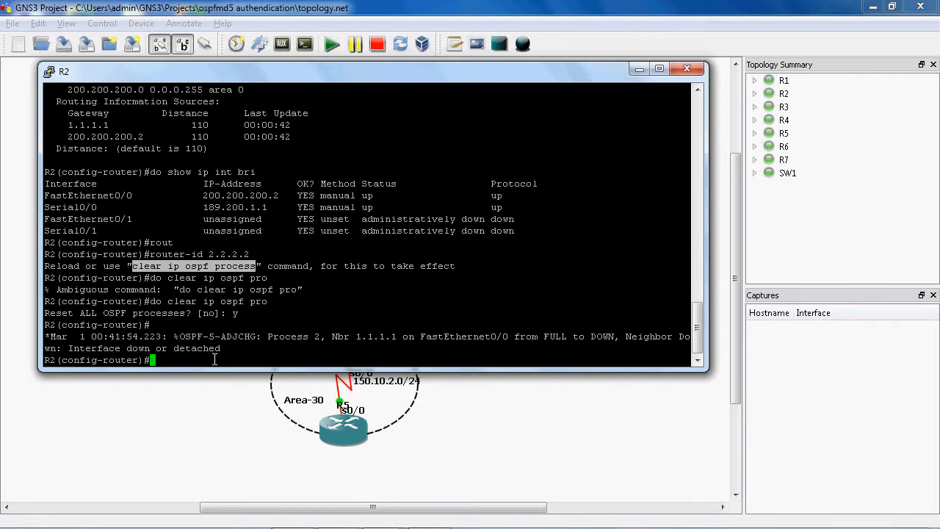
Save R2's running configuration with do wr and minimize its console.
type("do wr")
key("Return")
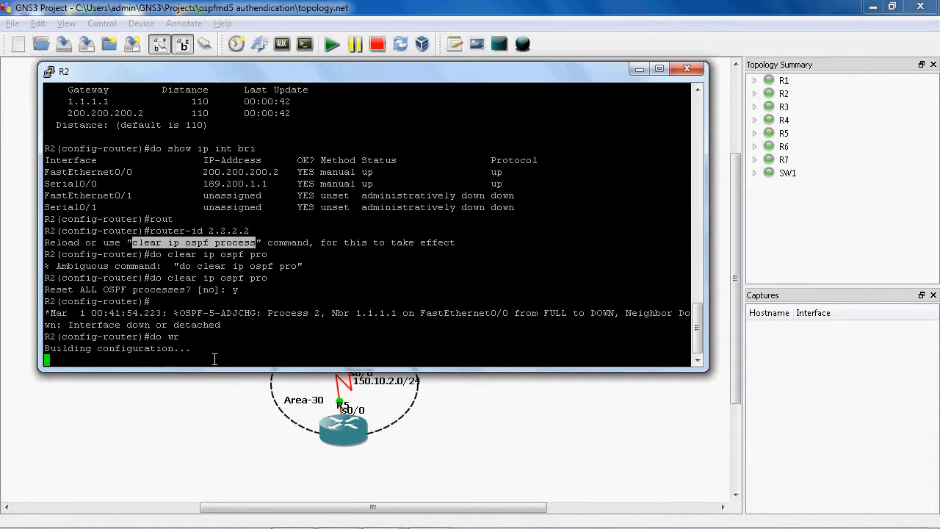
left_click(638, 71)
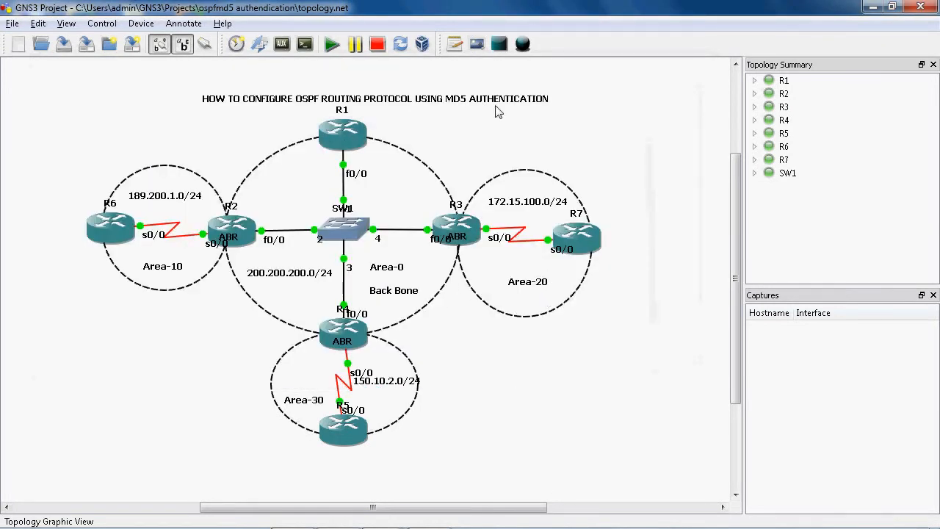
Bring up R3's console and enter OSPF configuration with process ID 3.
mouse_move(429, 514)
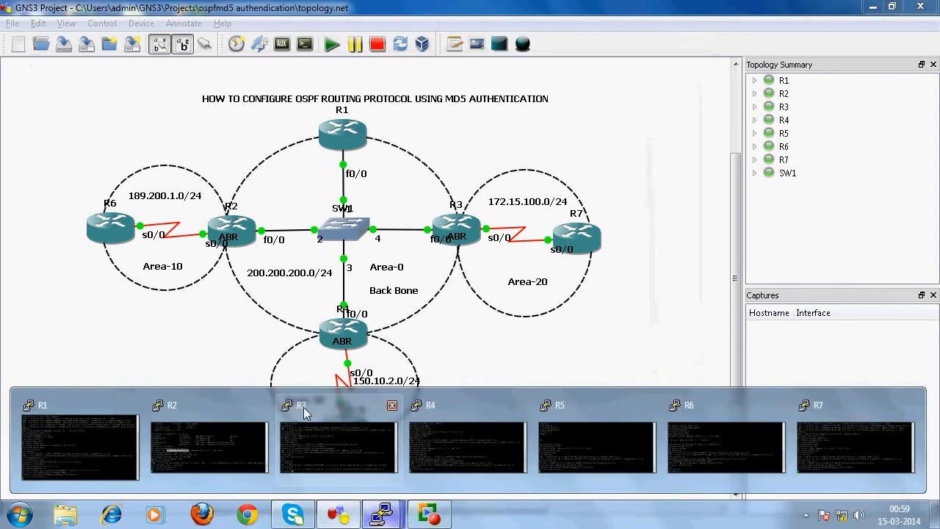
left_click(323, 433)
left_click_drag(445, 73, 484, 33)
type("router")
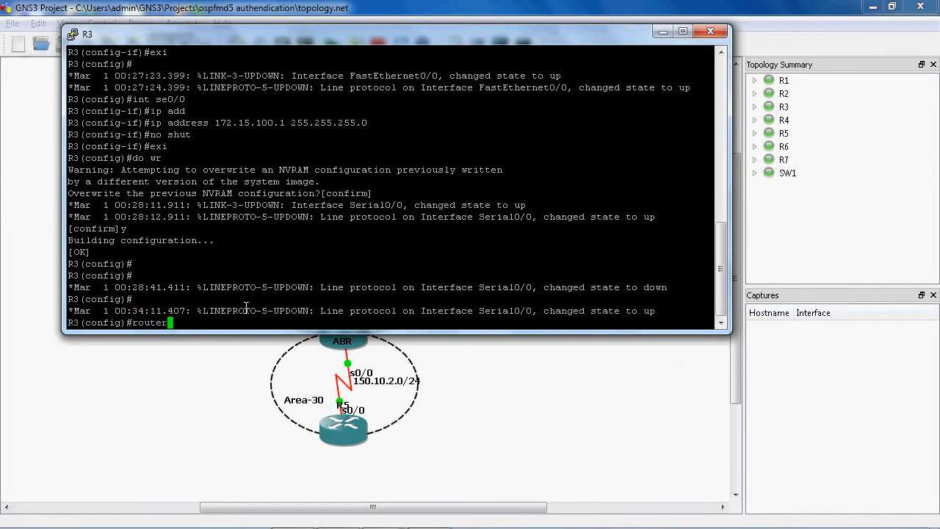
type(" ospf 3")
key("Return")
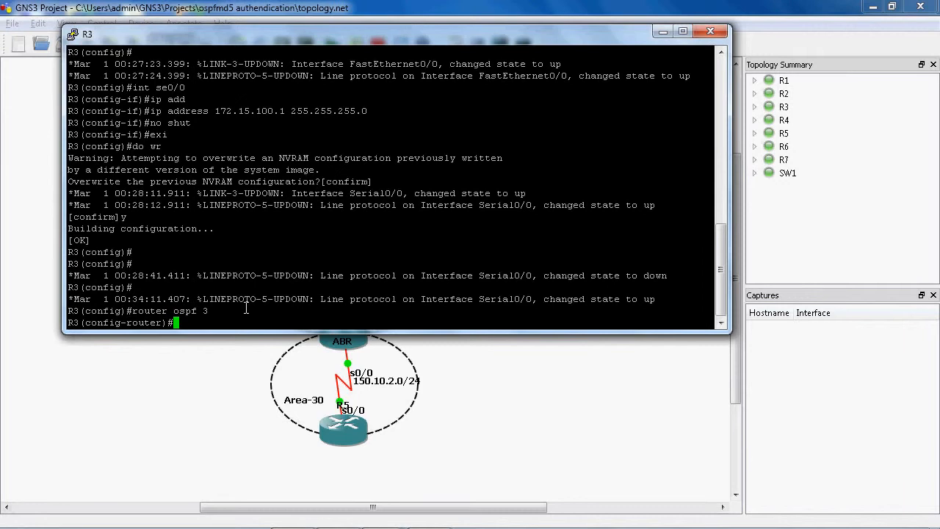
Set R3's OSPF router ID to 3.3.3.3.
type("ru")
key("Tab")
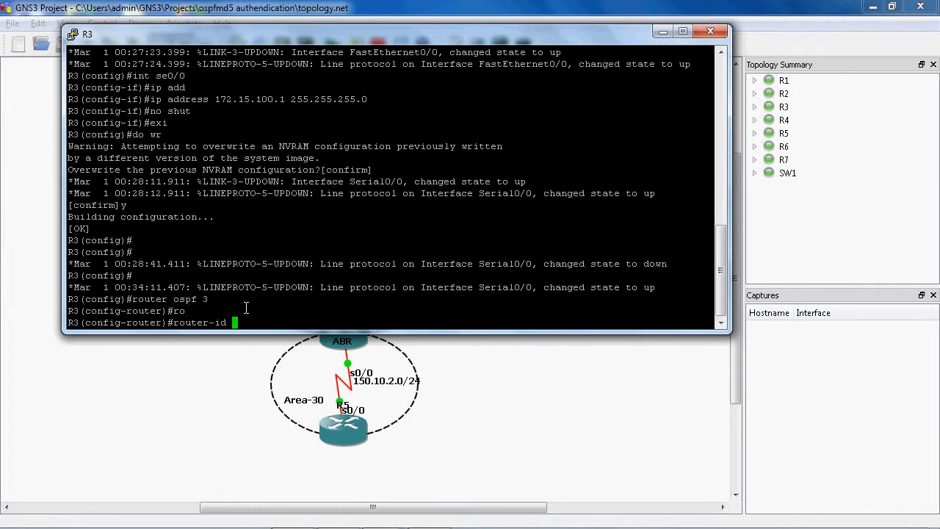
type("3.3.3.3")
key("Return")
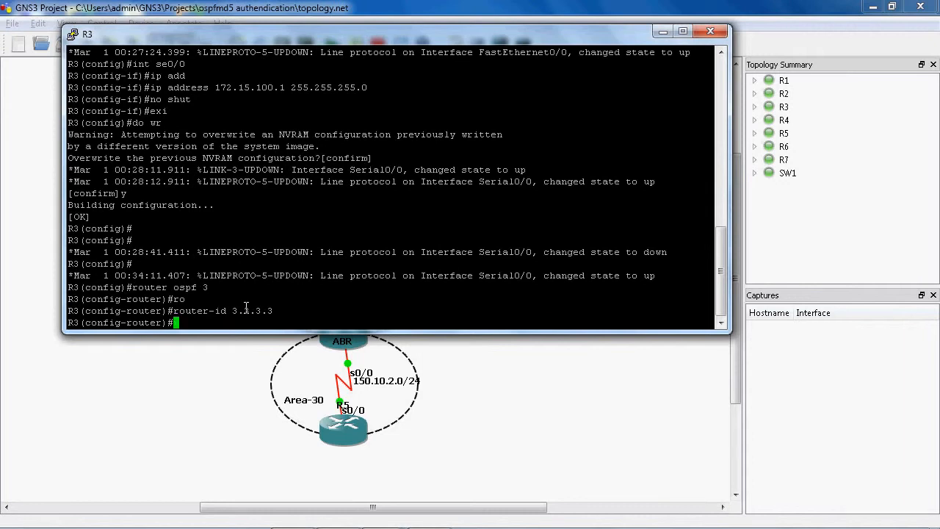
Advertise R3's network 200.200.200.0 with wildcard 0.0.0.255 in OSPF area 0.
type("net")
key("Tab")
type("200.200.200.0")
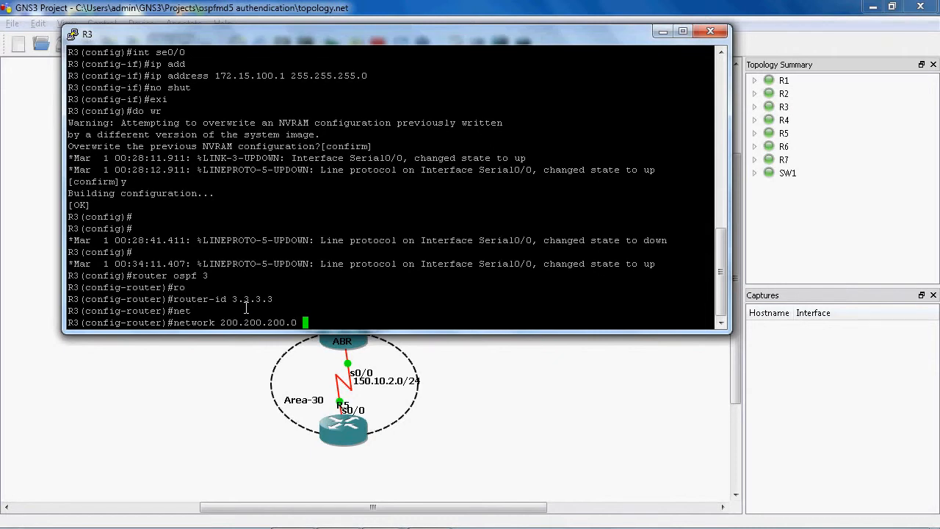
type(" 0.0.0.244")
key("BackSpace")
key("BackSpace")
type("55 ara")
key("BackSpace")
type("ea 0")
key("Return")
Check R3's other network in the topology and advertise 172.15.100.0 with wildcard 0.0.0.255 in OSPF area 20.
type("net")
key("Tab")
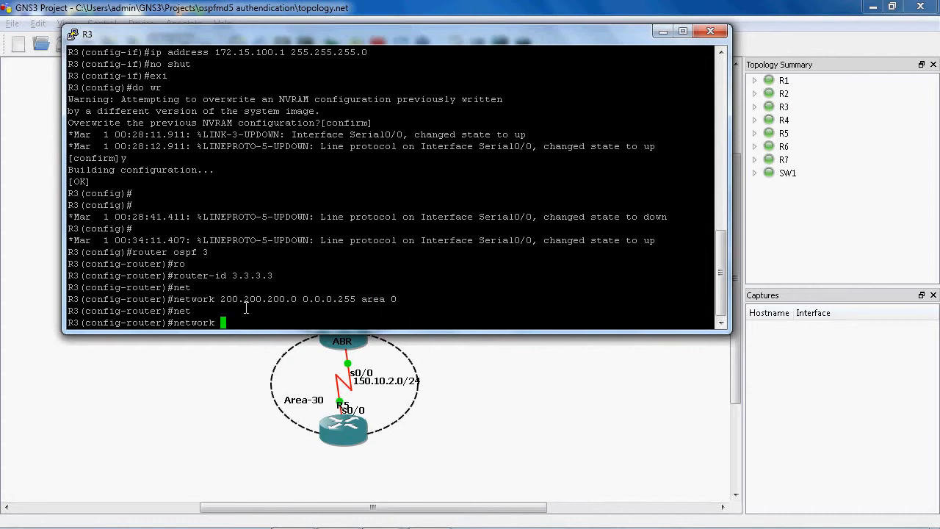
left_click(588, 430)
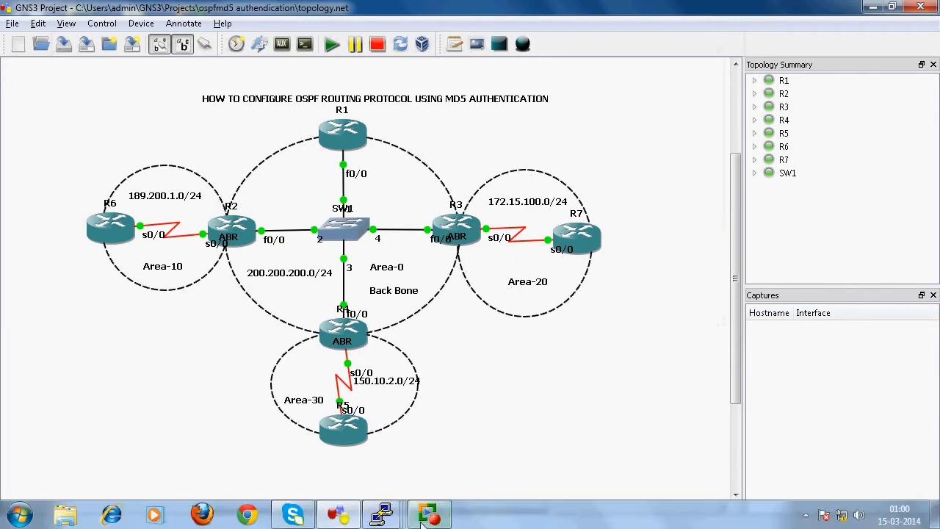
mouse_move(381, 516)
left_click(334, 441)
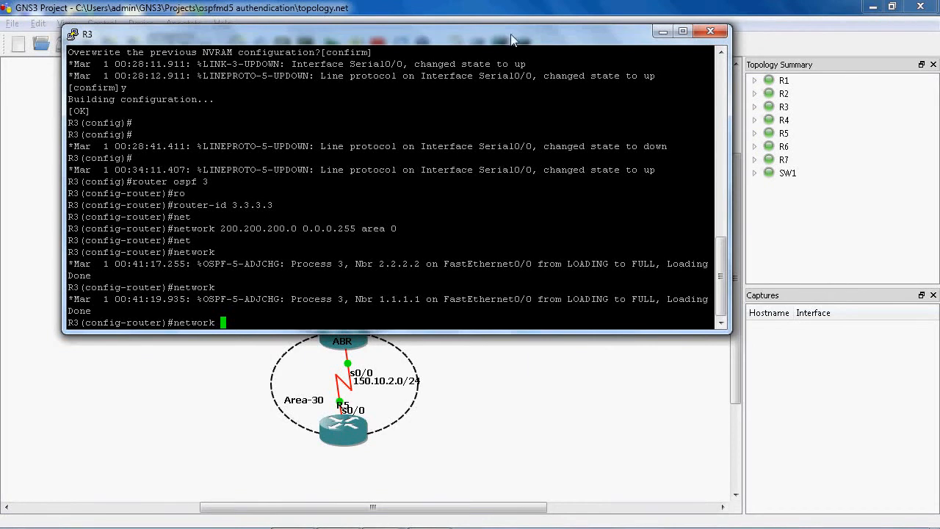
left_click_drag(545, 34, 512, 181)
left_click_drag(493, 257, 506, 126)
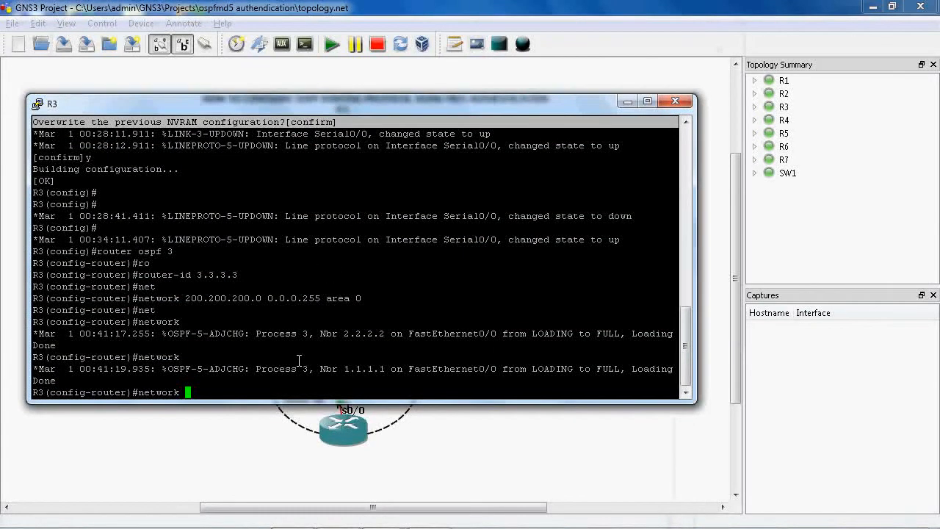
type("172.15.100.0 0.0.0.255 area")
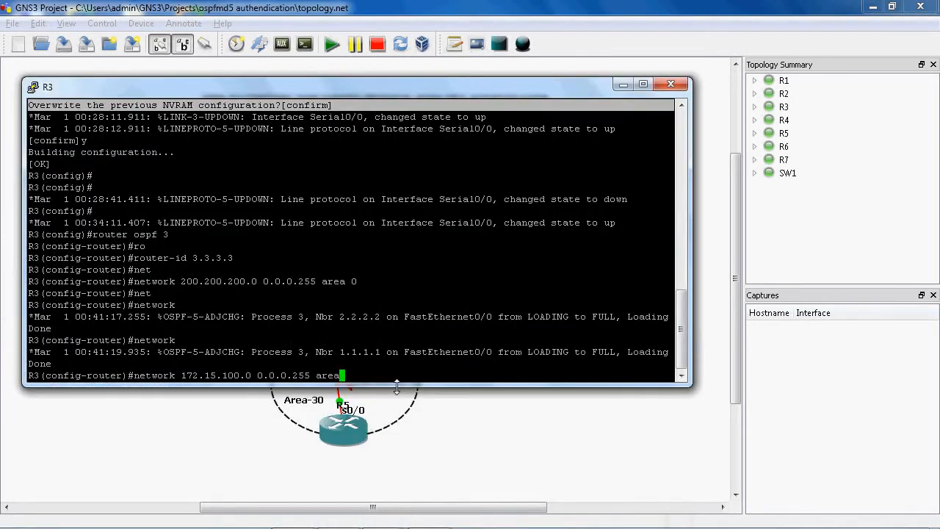
type("20")
key("Return")
Save R3's running configuration with do wr and minimize its console.
type("do wr")
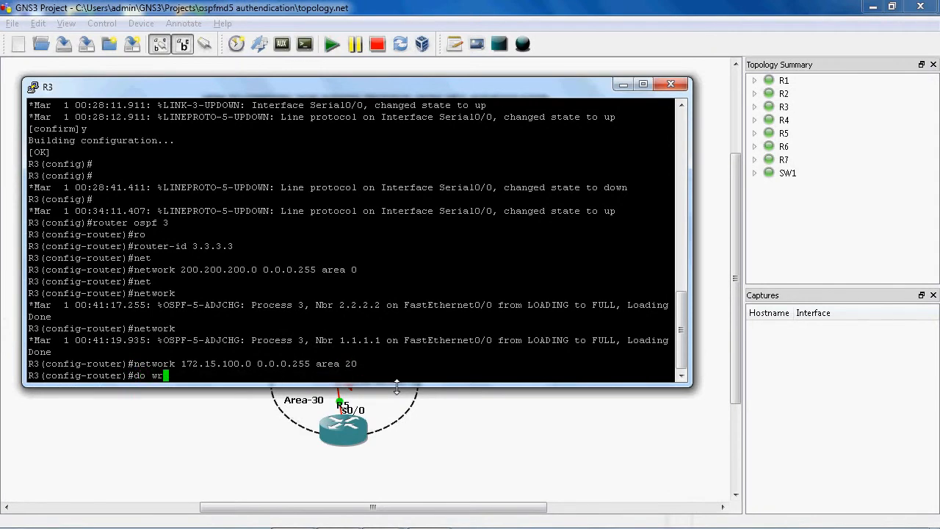
key("Return")
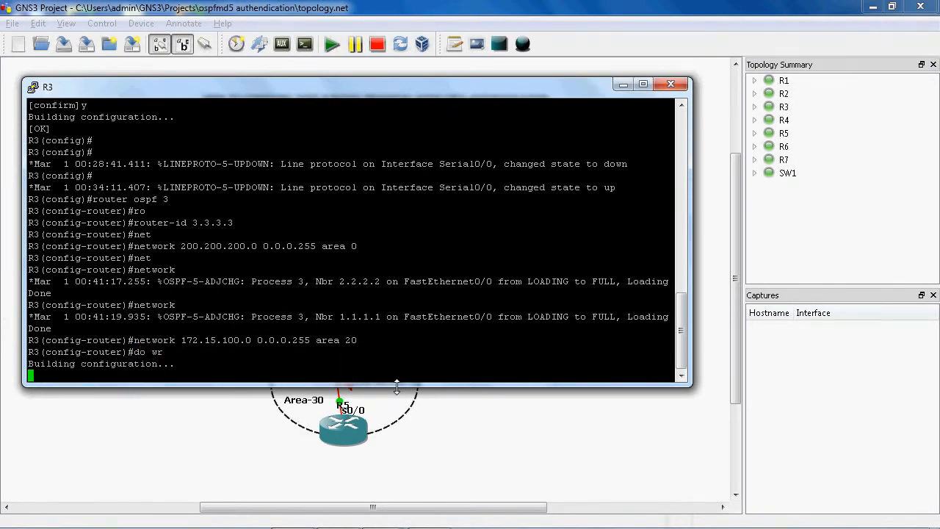
left_click(623, 85)
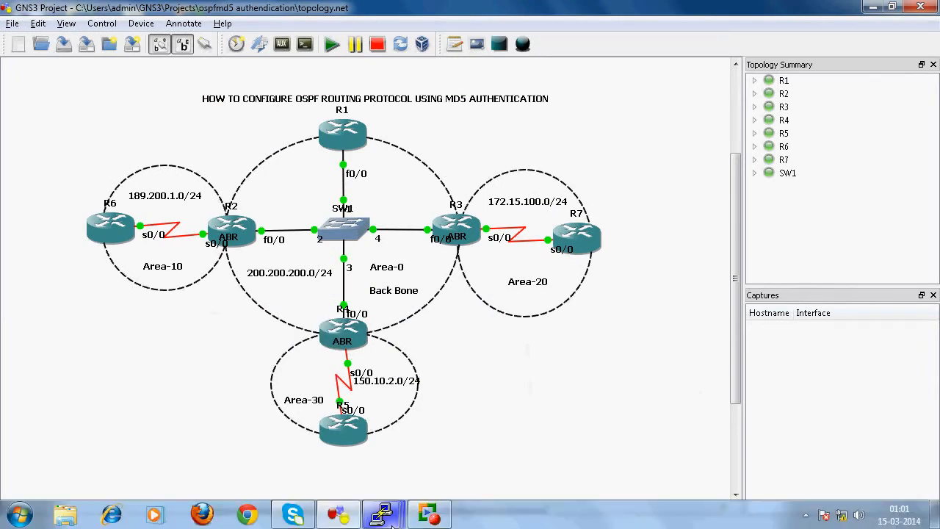
Bring up R4's console and enter OSPF configuration with process ID 4.
mouse_move(380, 514)
left_click(468, 404)
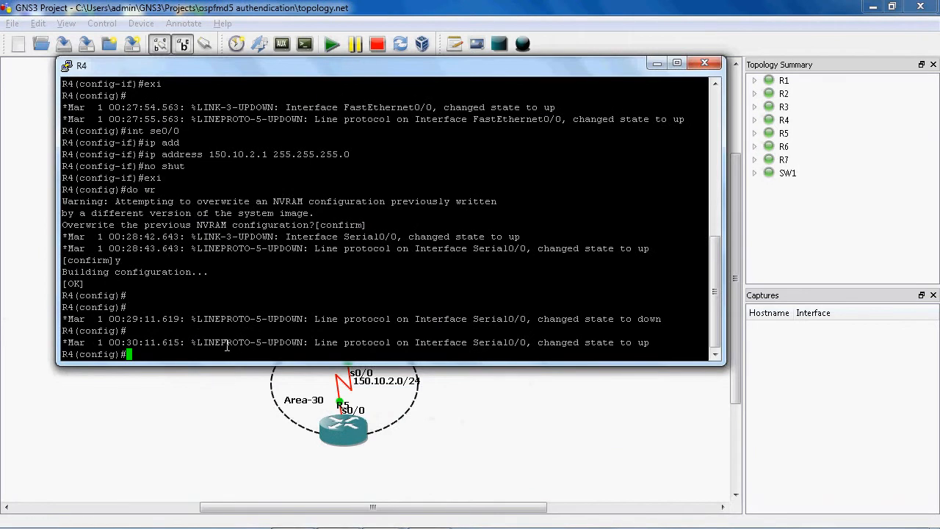
type("router ospf 4")
key("Return")
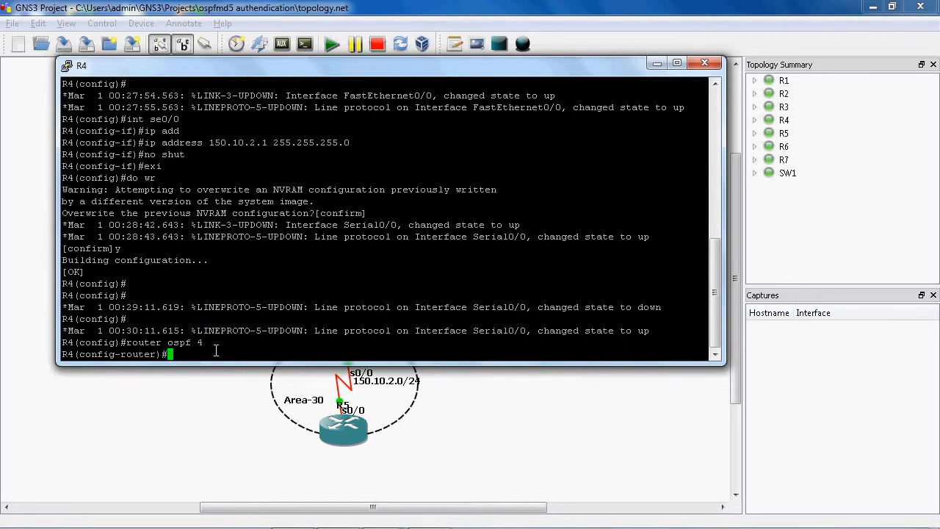
Set R4's OSPF router ID to 4.4.4.4.
type("rout")
key("Tab")
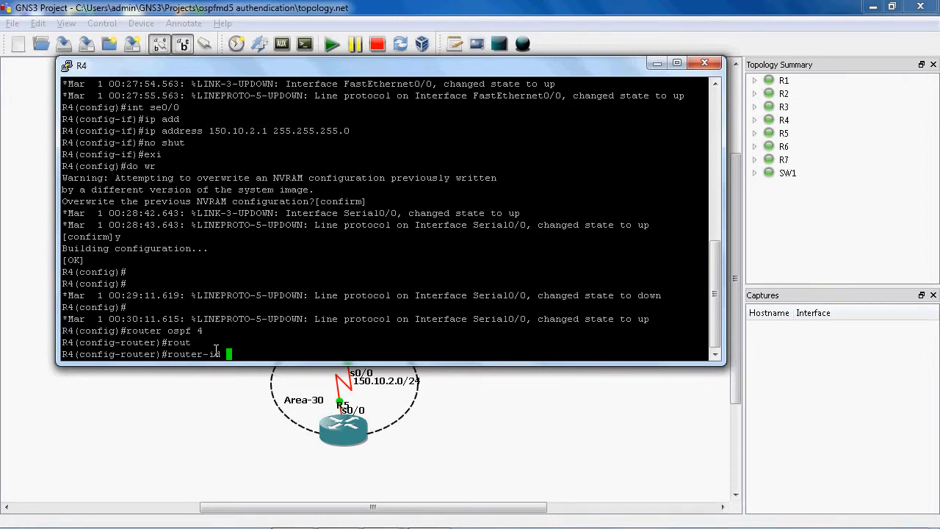
type("4.4.4.4")
key("Return")
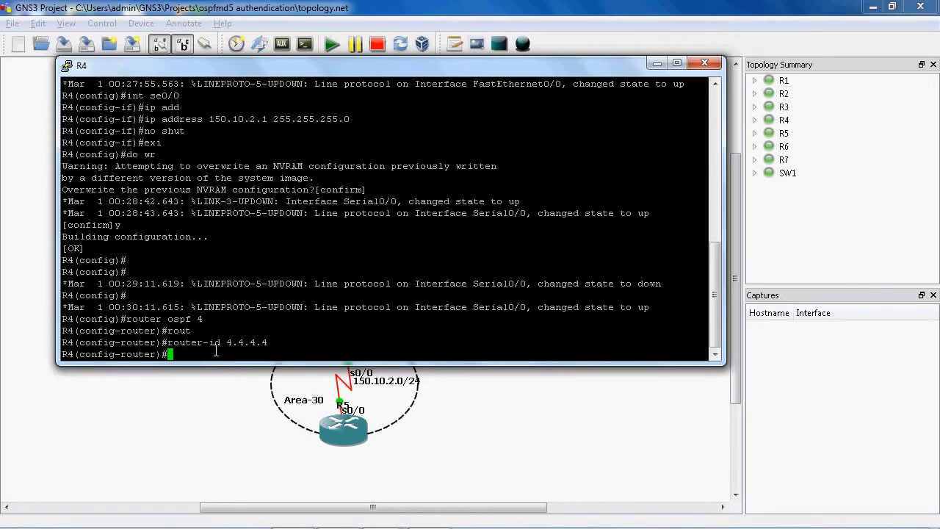
Advertise network 200.200.200.0 with its wildcard mask in R4's OSPF process.
type("net")
key("Tab")
type("200.200.200.0")
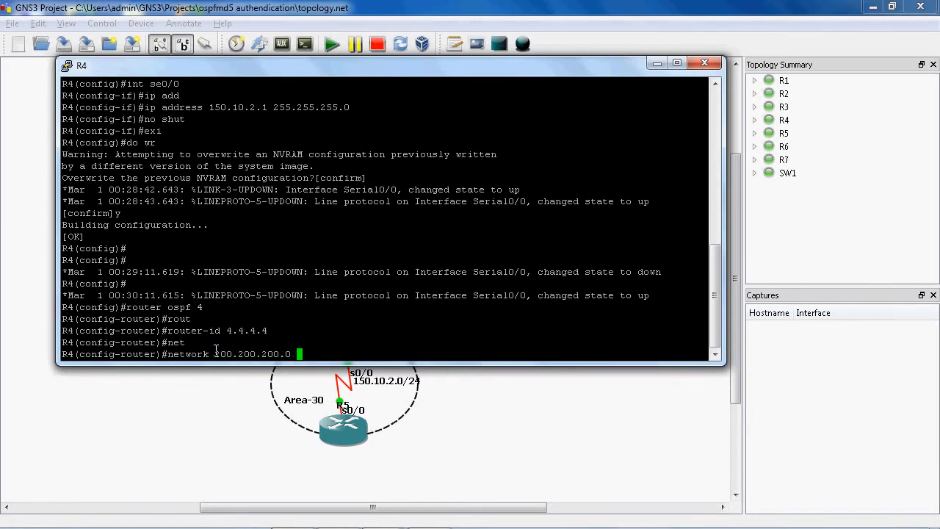
type(" 0.0.0.25")
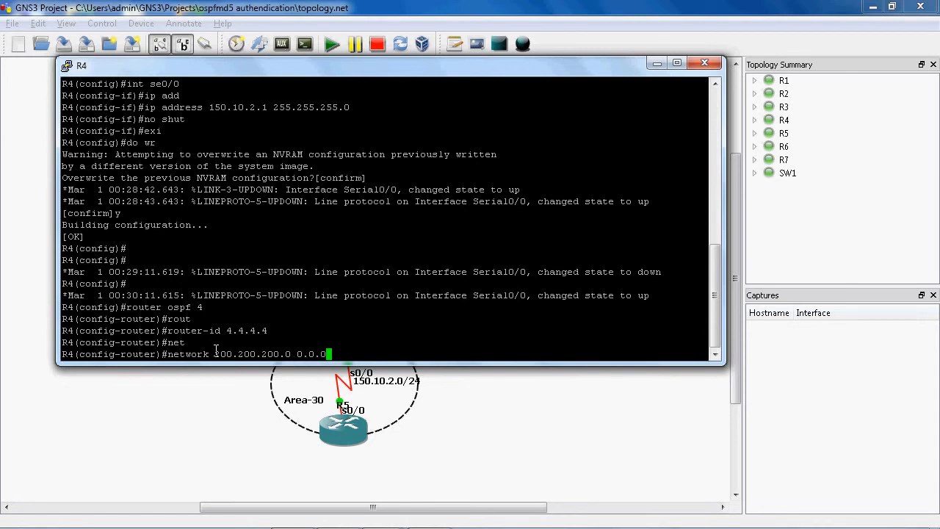